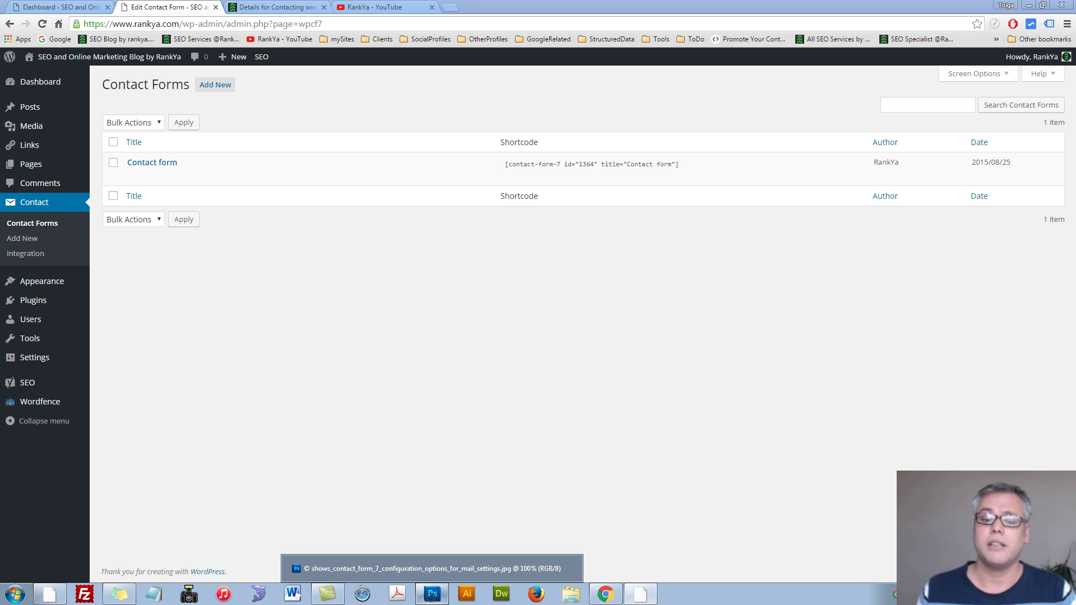
Compare the Mail settings and configuration-error screenshots in Photoshop, then view the live Contact page
click(432, 598)
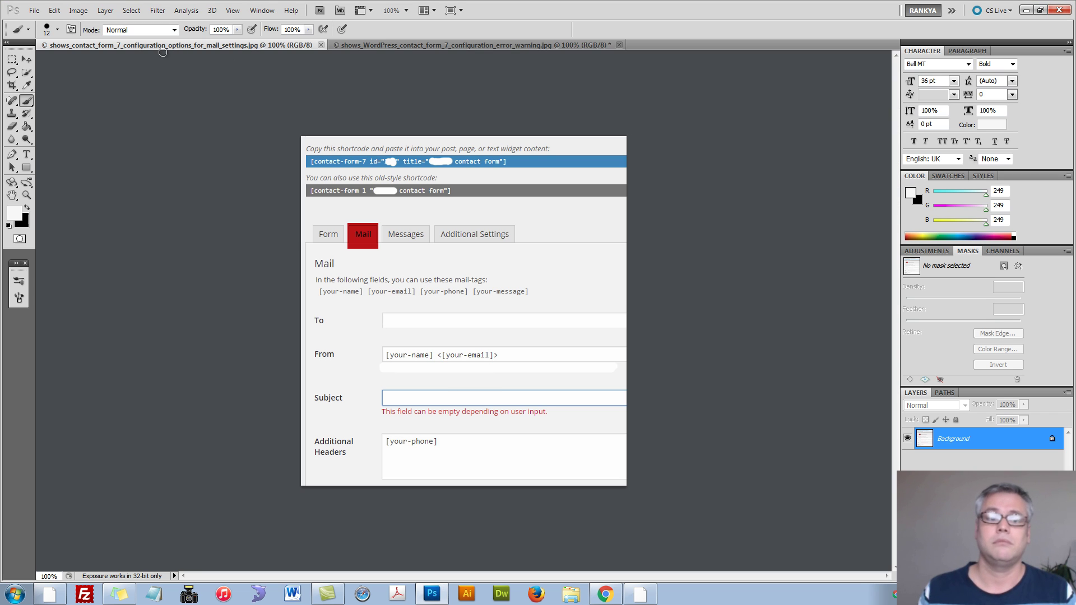
click(360, 44)
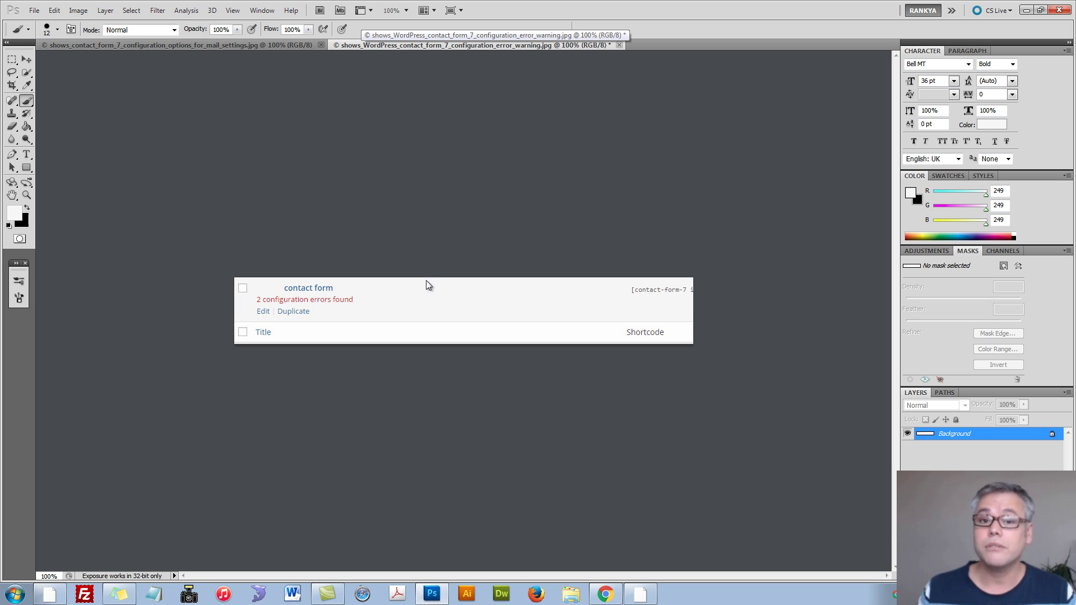
click(245, 43)
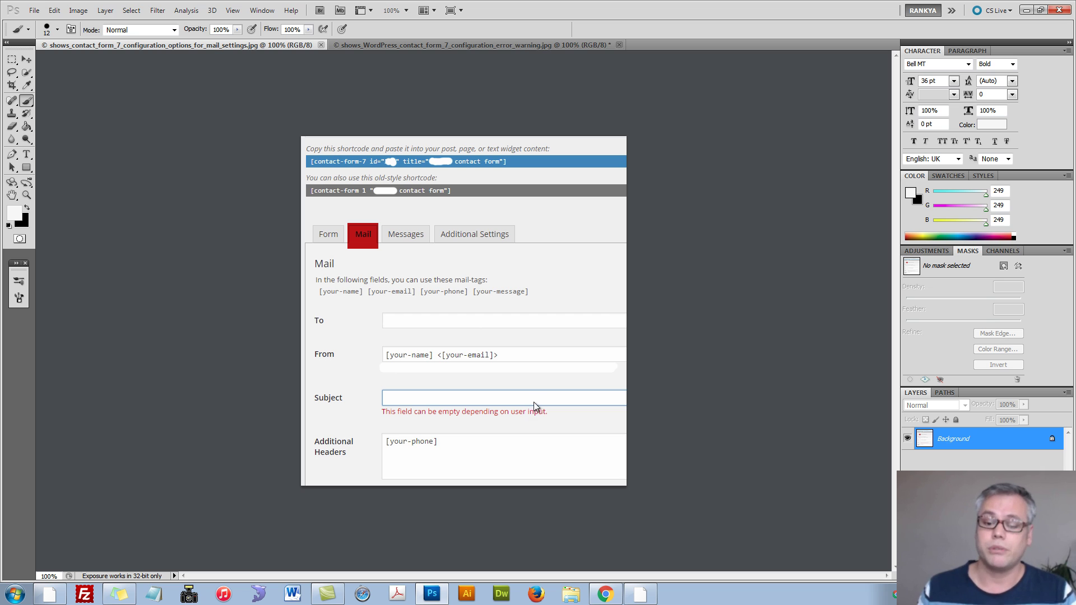
click(613, 594)
click(278, 7)
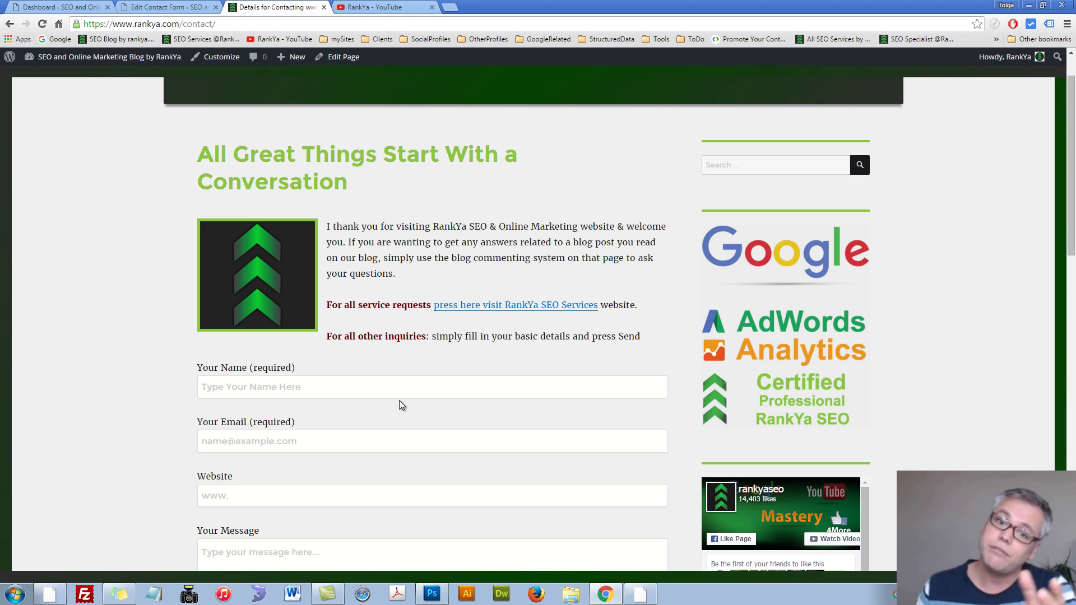
scroll(399, 402, down, 1)
scroll(399, 405, down, 1)
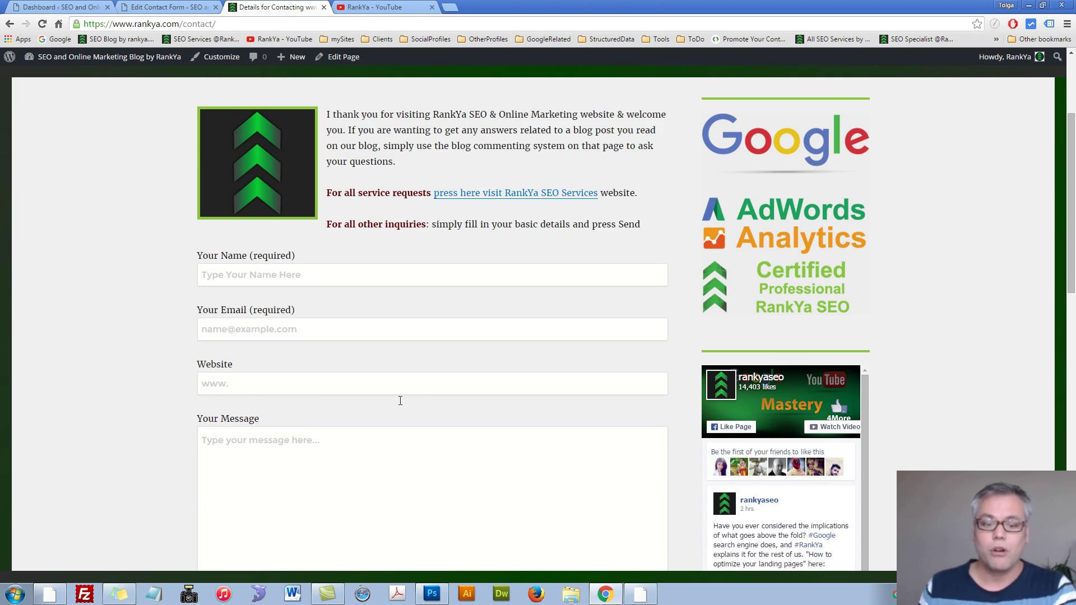
scroll(400, 405, down, 1)
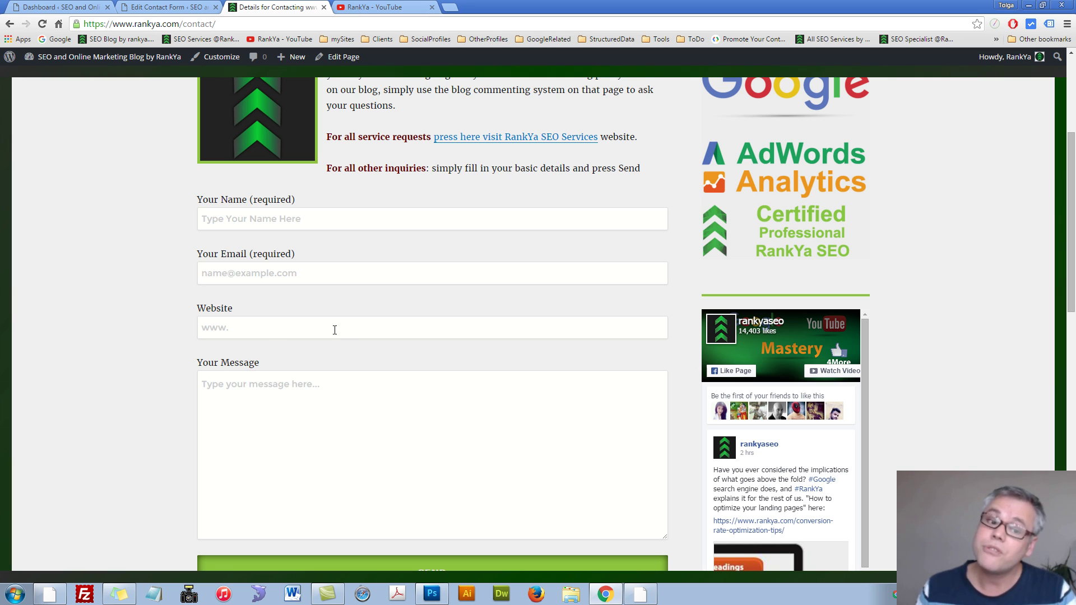
Scroll the live Contact form into view and focus its empty optional Website field
click(289, 332)
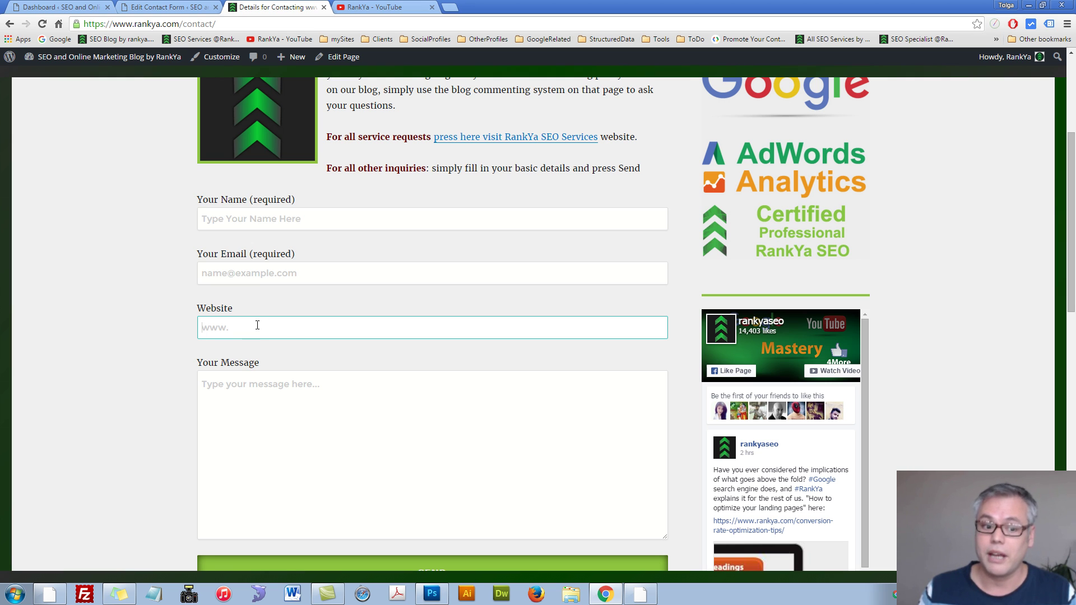
In the Contact form's Mail settings, select 'www' after [url-201] in Subject, then recheck the screenshot
click(143, 6)
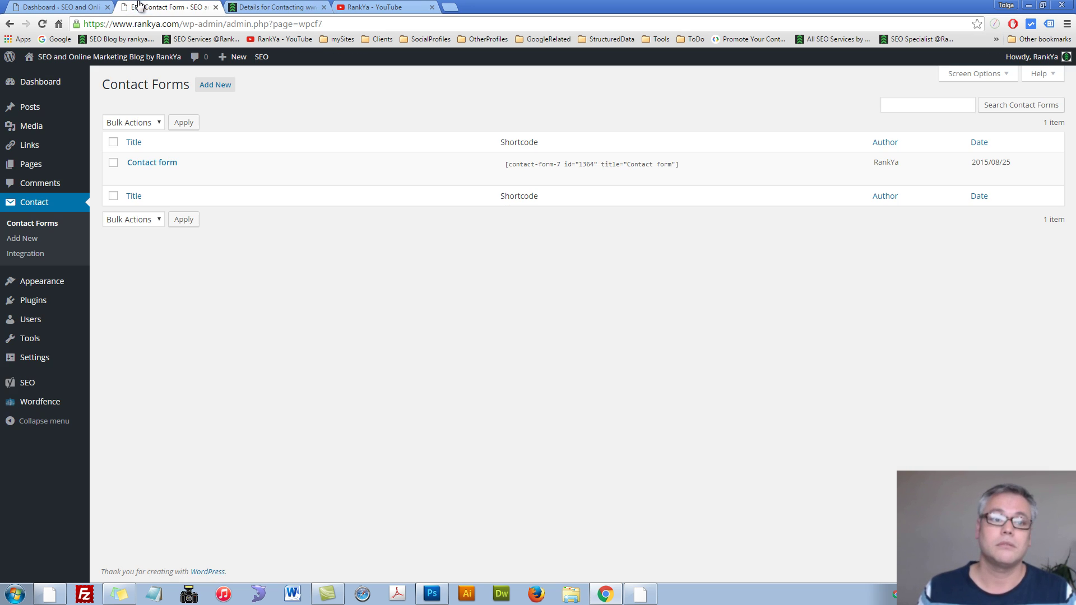
click(135, 176)
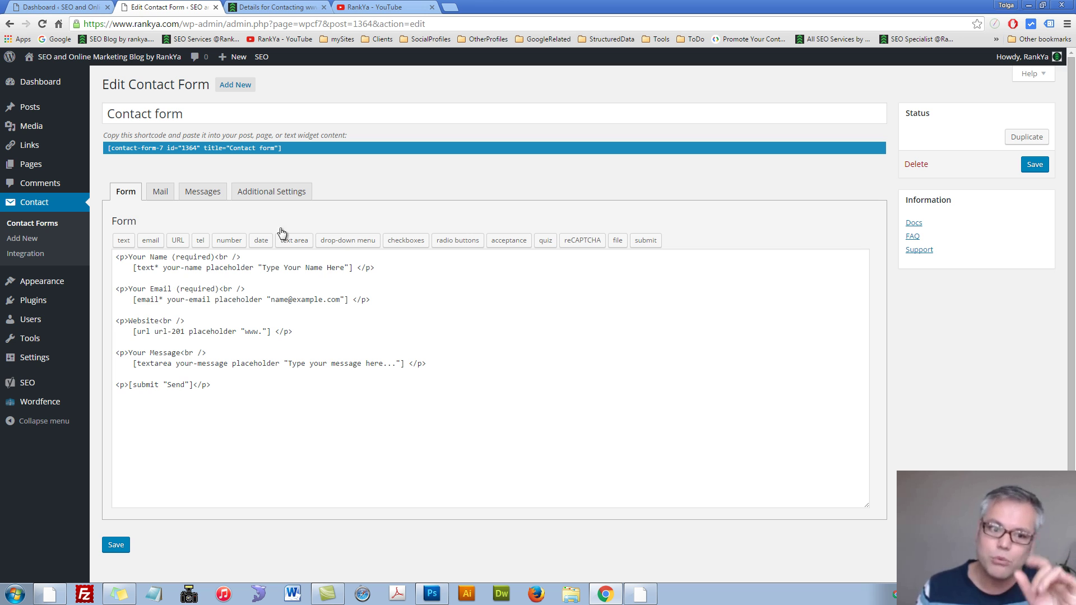
click(160, 196)
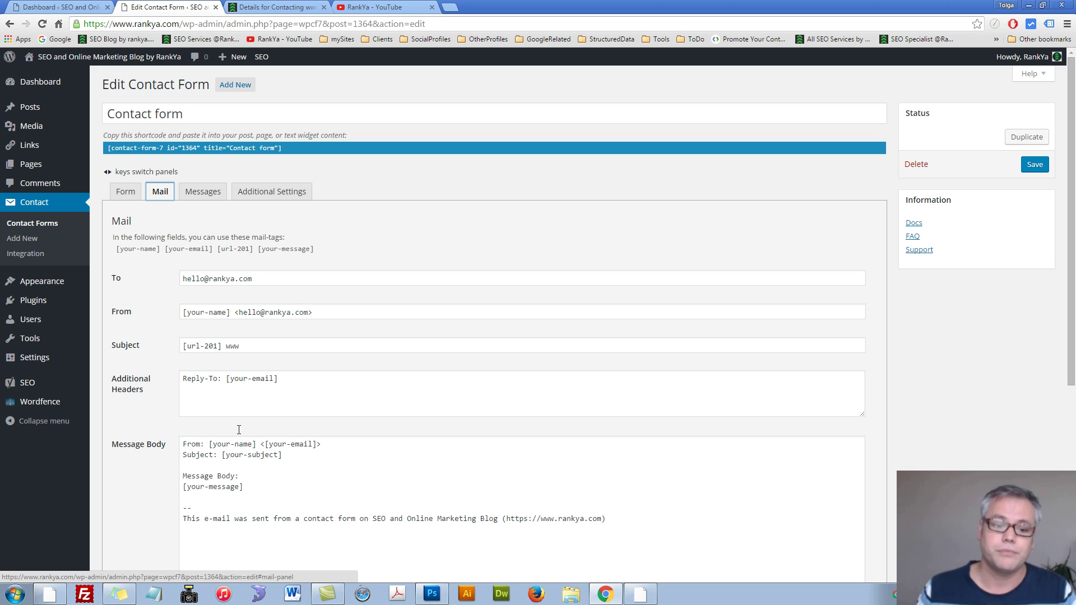
click(225, 346)
double_click(226, 346)
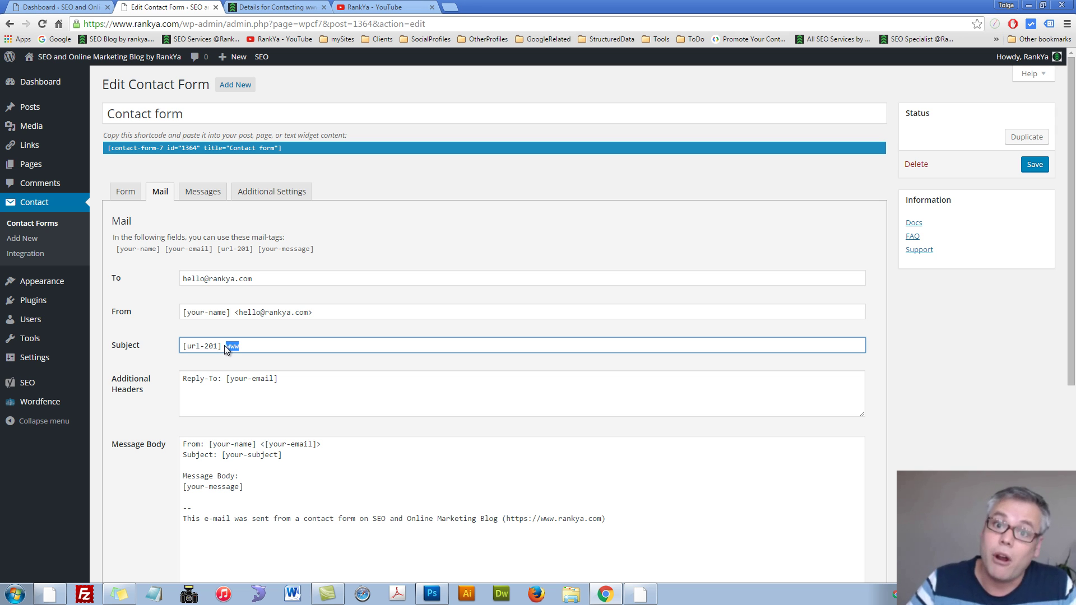
click(432, 595)
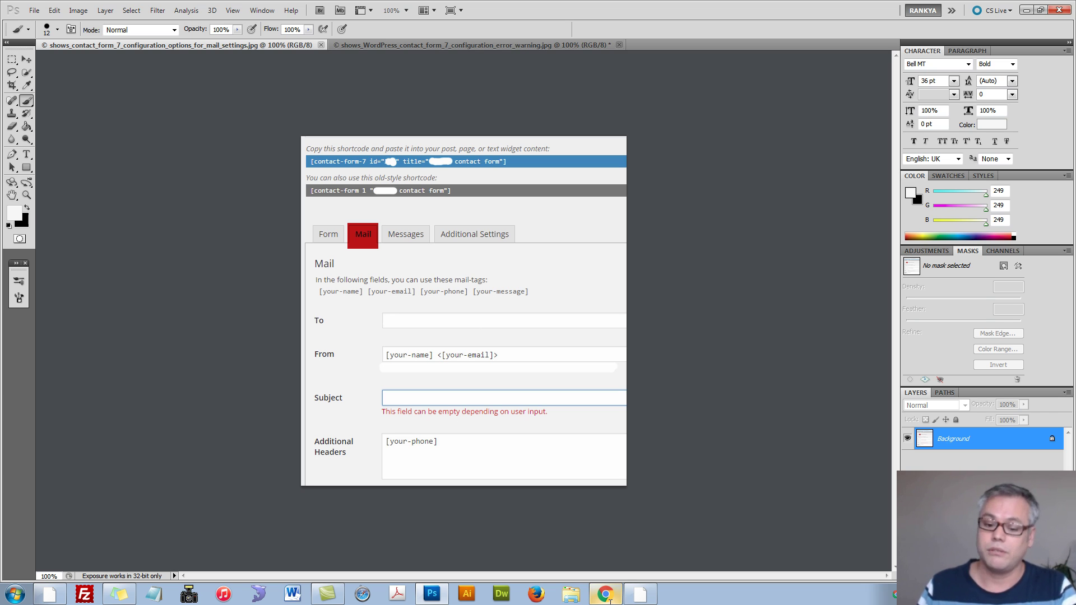
Go back to the Contact form's Mail settings, with 'www' still selected in Subject
click(604, 595)
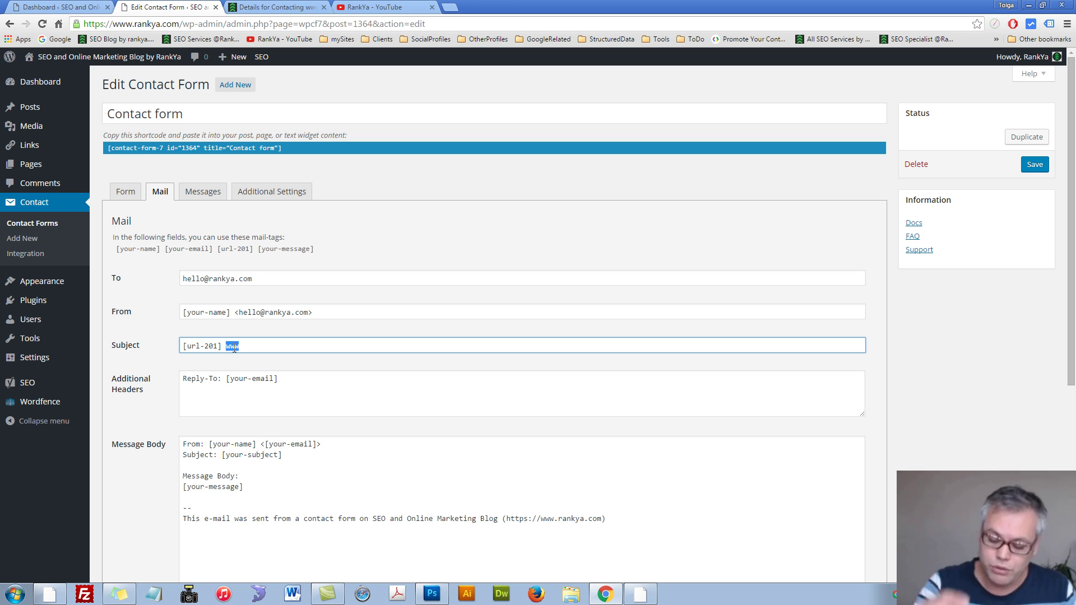
Delete and retype 'www' so Subject reads '[url-201] www', then view the live Contact page
key(BackSpace)
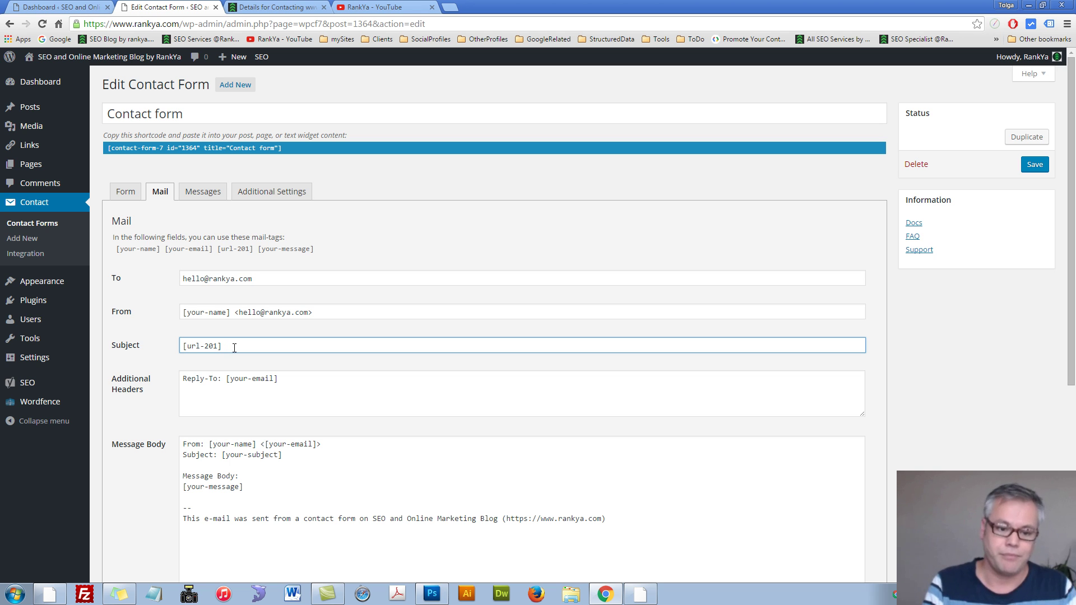
text( www)
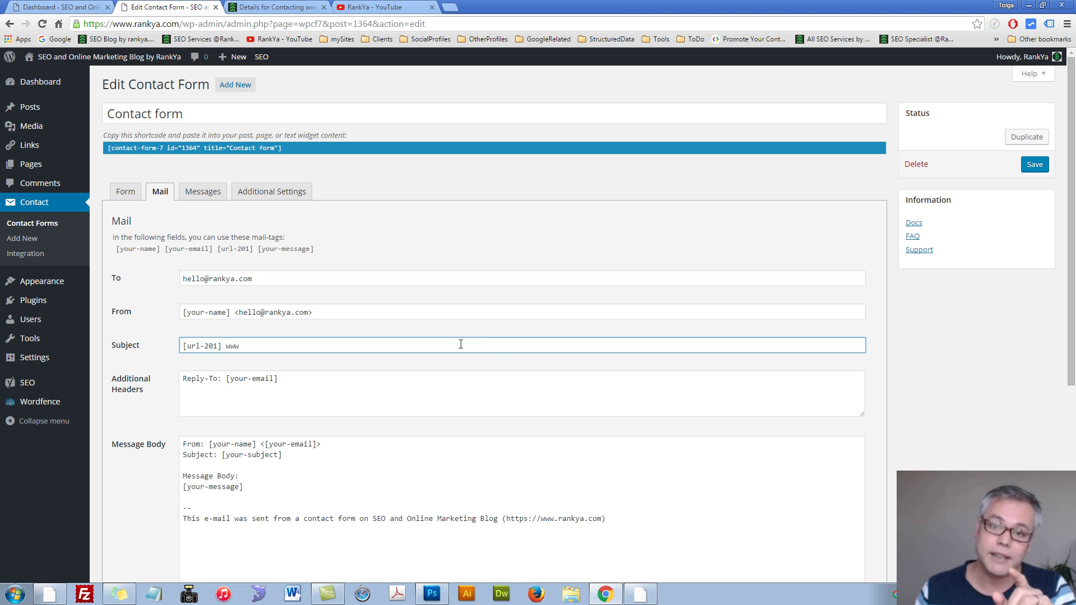
click(273, 6)
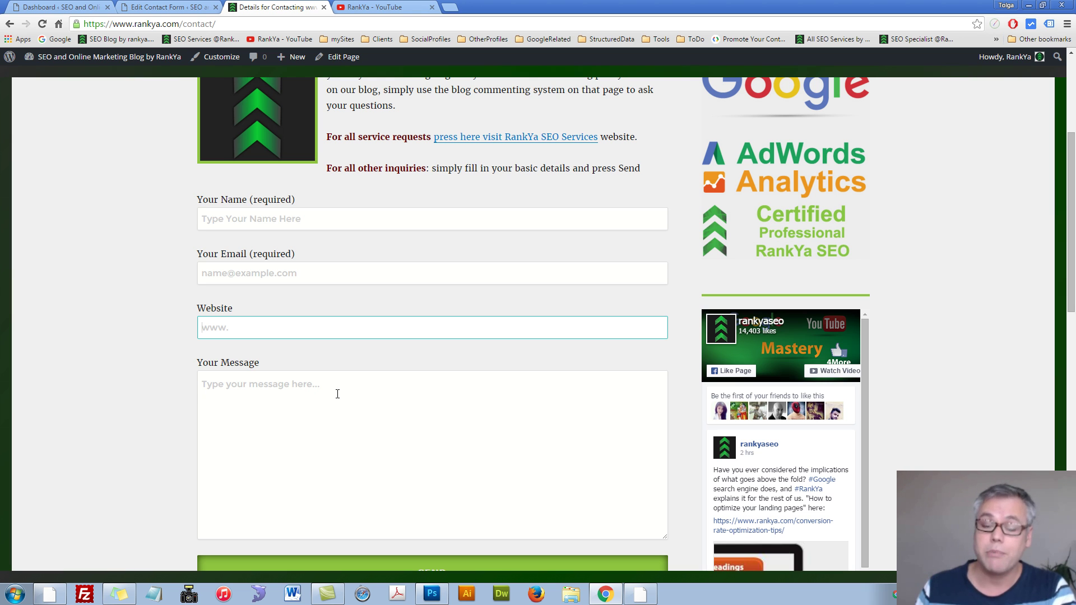
Remove 'www' and the trial text so the Subject holds only '[url-201] '
click(168, 7)
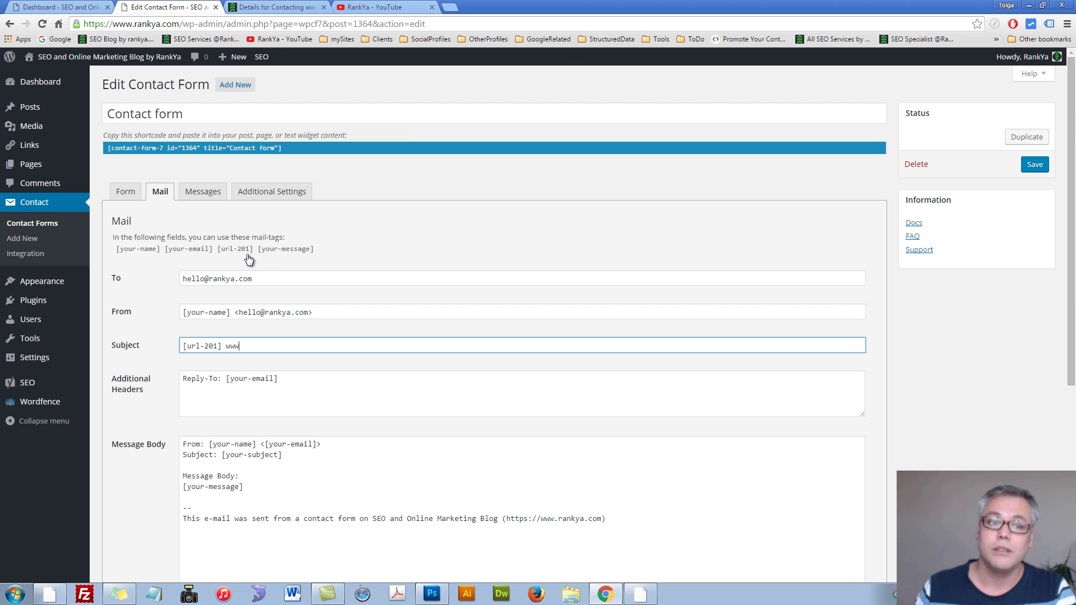
double_click(233, 347)
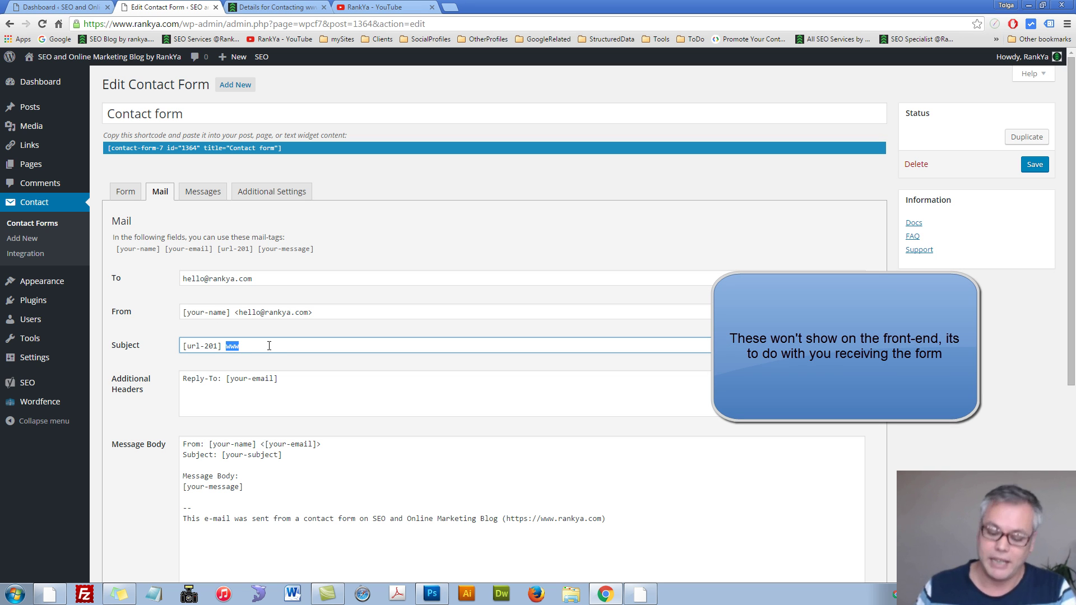
key(BackSpace)
triple_click(188, 352)
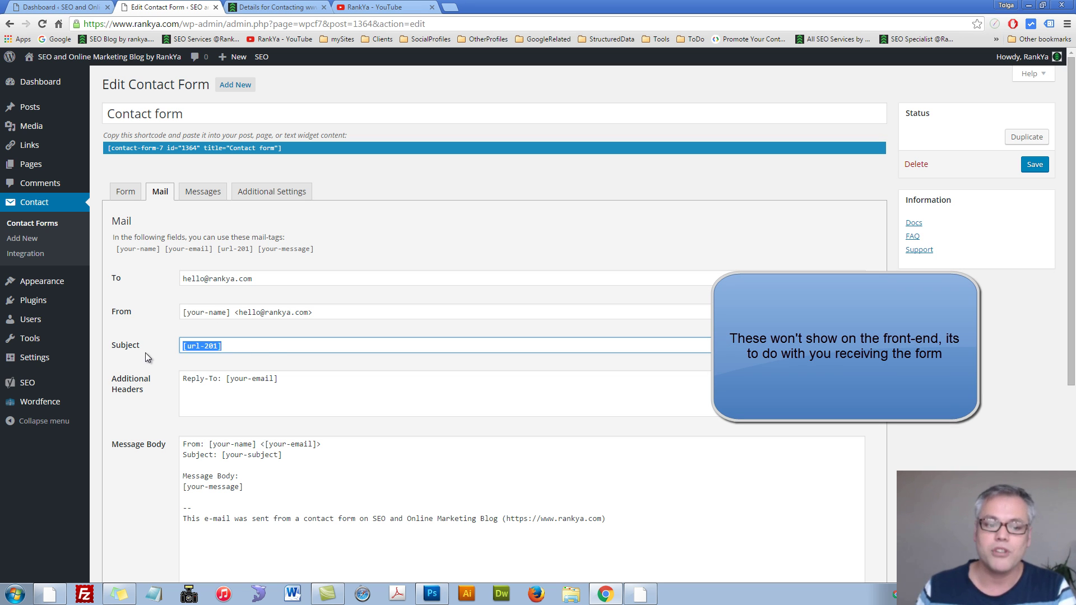
click(231, 346)
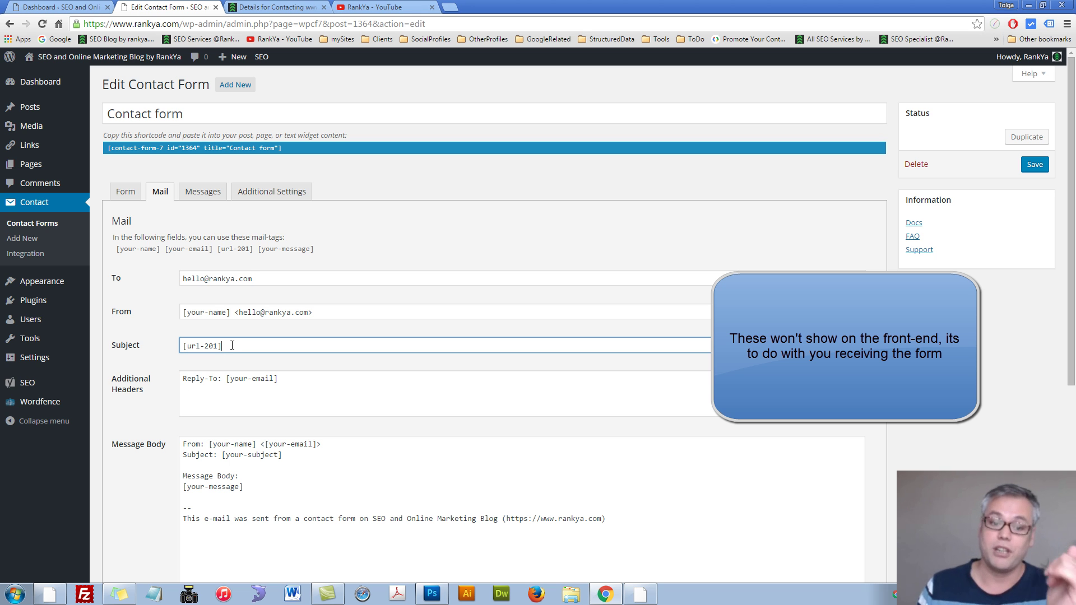
text( ww)
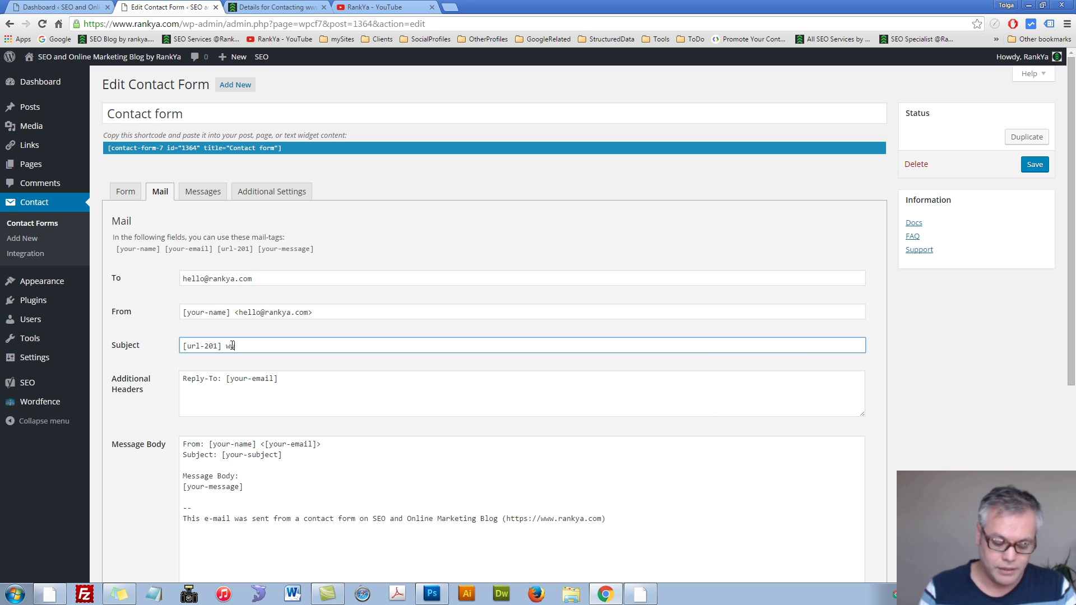
text(w)
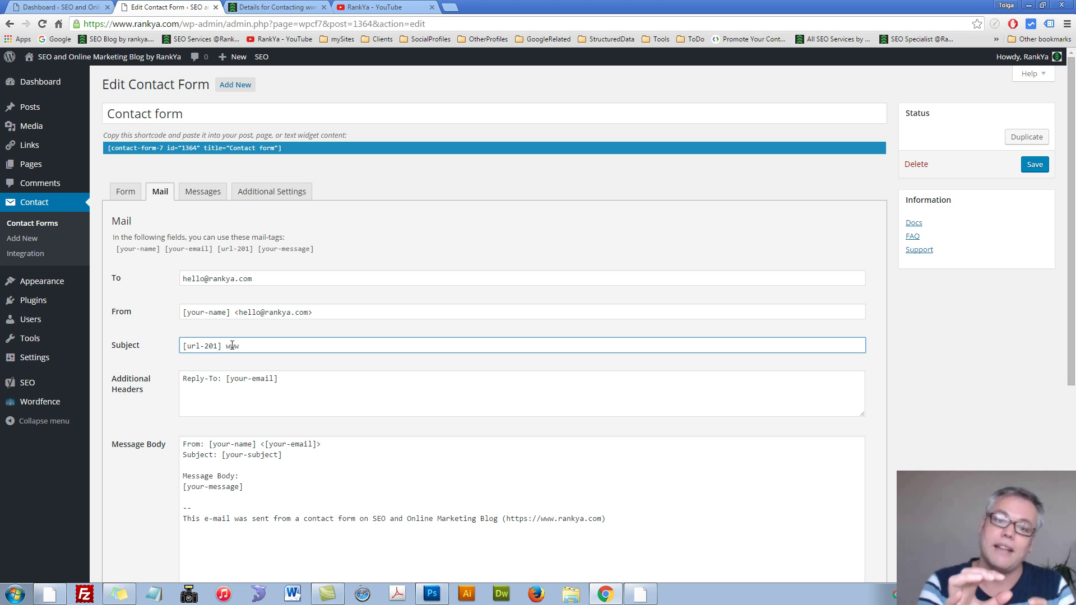
double_click(233, 346)
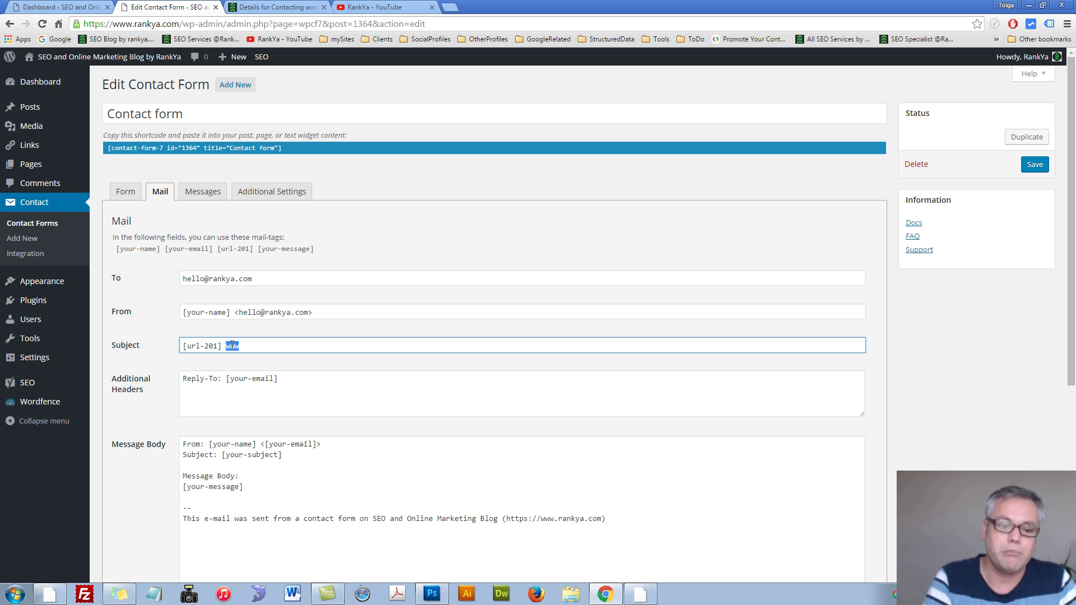
text(Sub)
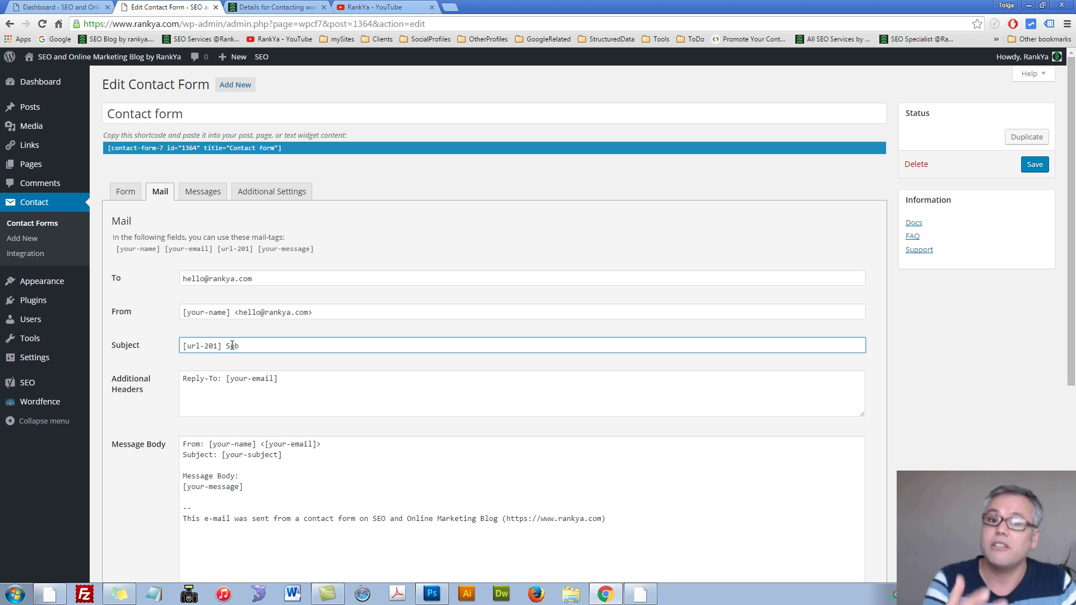
key(BackSpace)
key(BackSpace)
key(BackSpace)
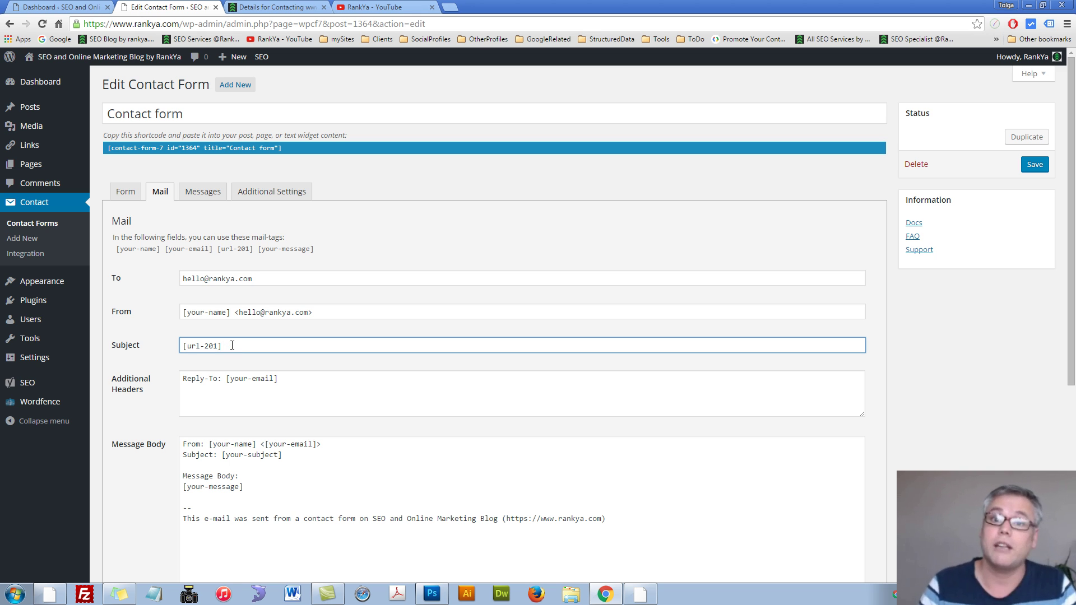
Switch to the 'RankYa - YouTube' browser tab
click(369, 9)
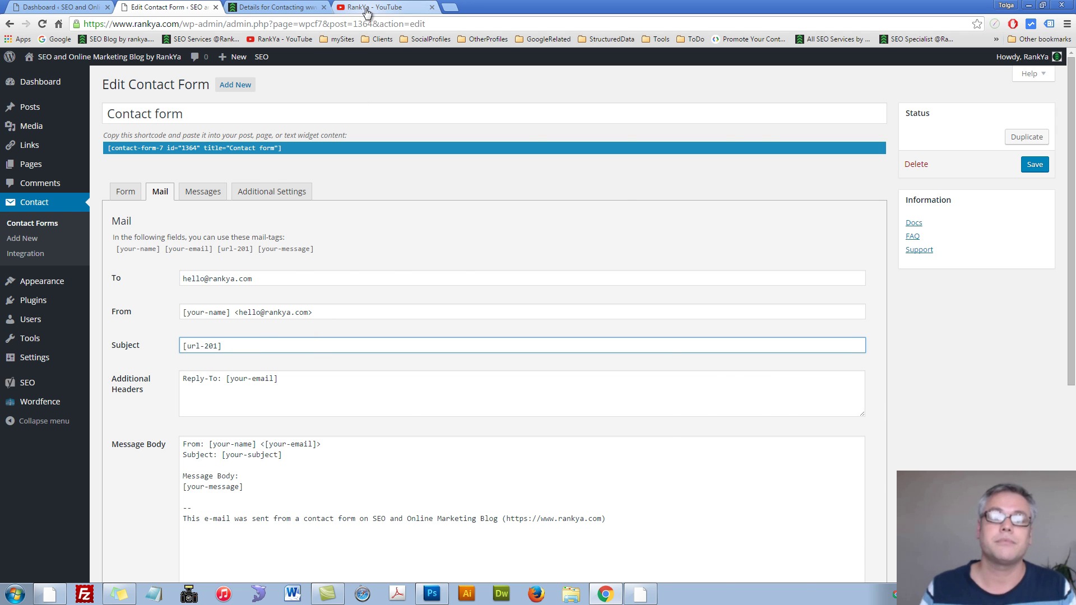